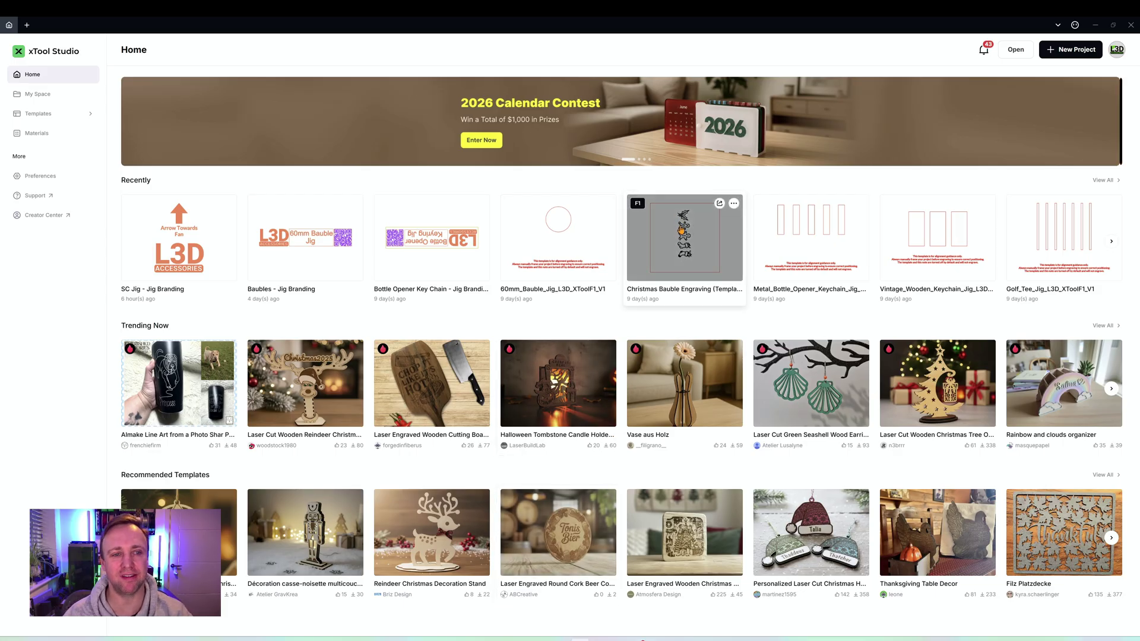
Start a new blank project and open the USB device connection list showing the xTool F2.
left_click(1071, 50)
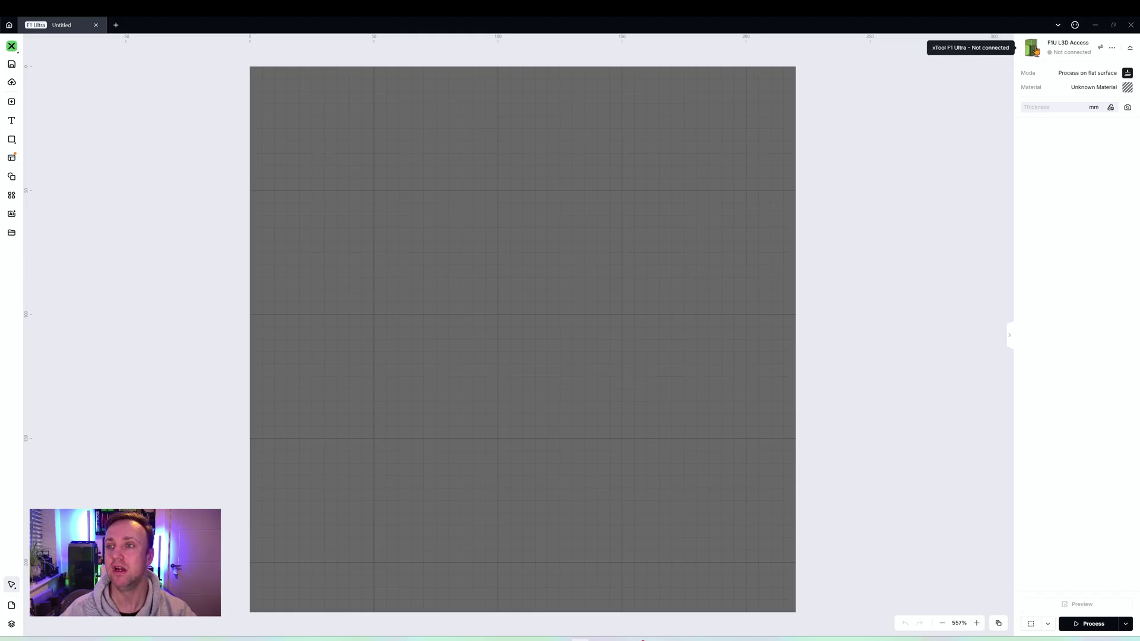
left_click(1113, 48)
left_click(1100, 47)
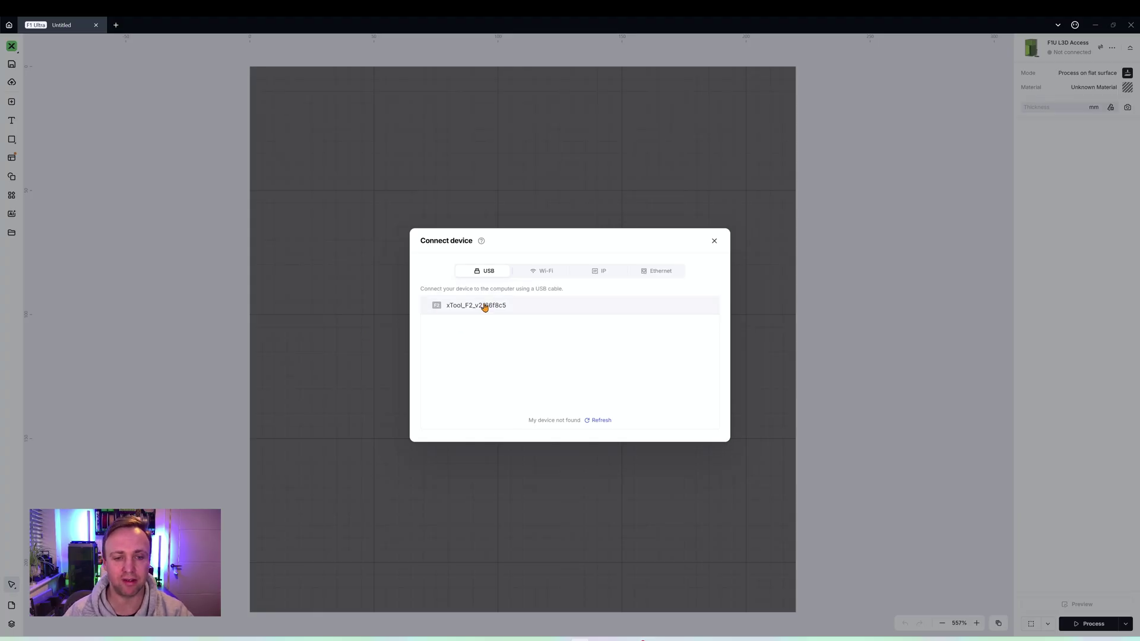
Pick the USB-connected xTool_F2 and confirm switching the project to it.
left_click(485, 306)
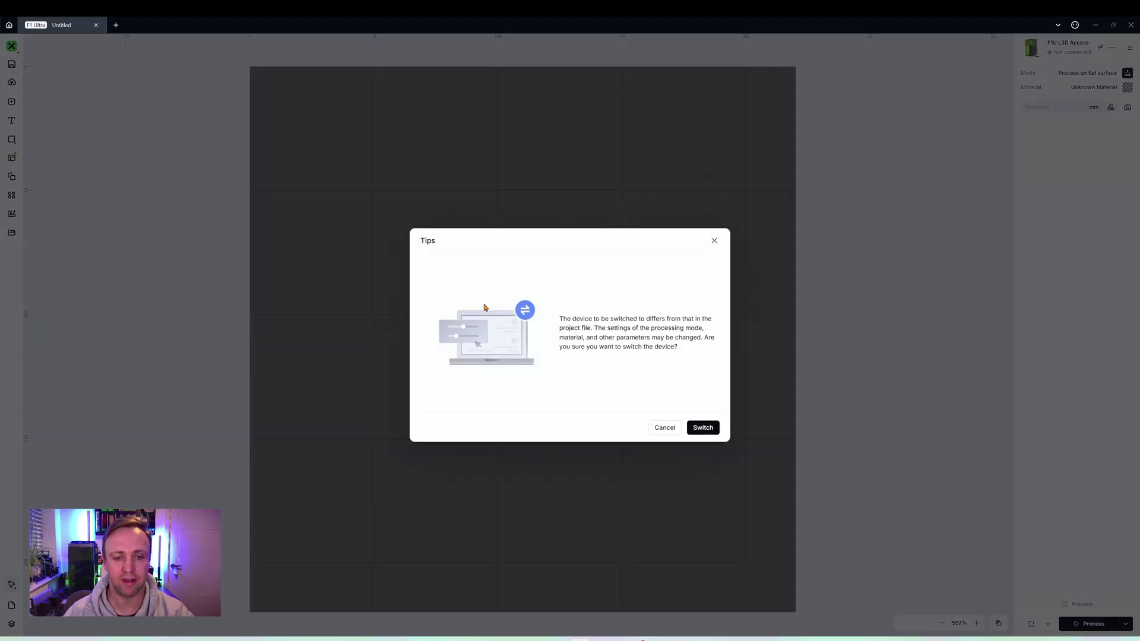
left_click(702, 428)
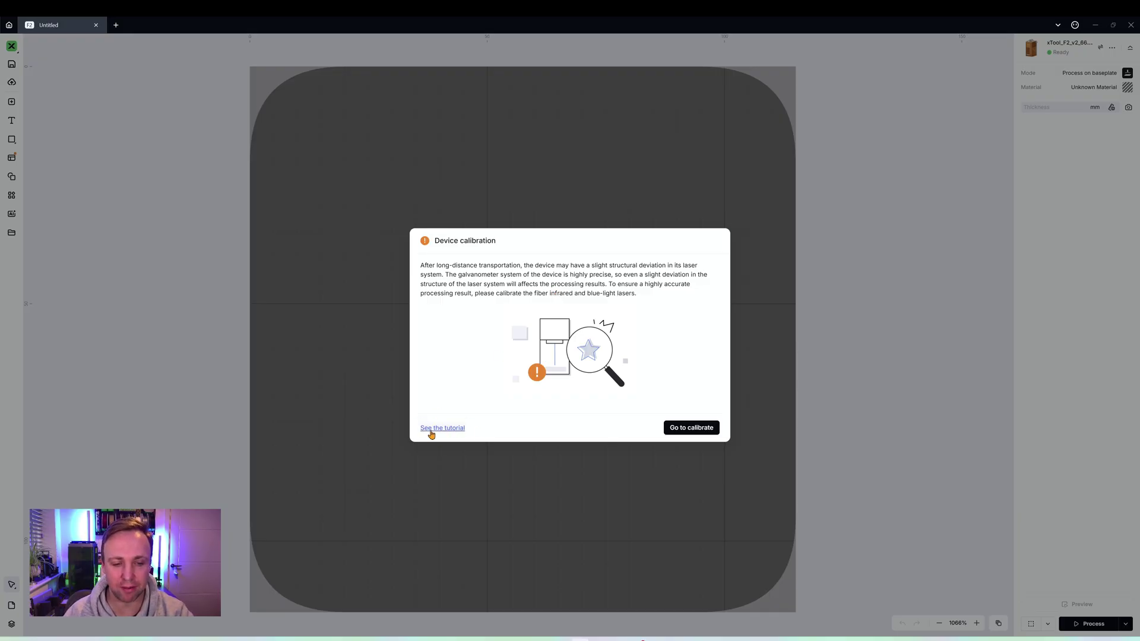
Read the calibration tutorial article, then begin the IR and blue-light laser calibration.
left_click(442, 428)
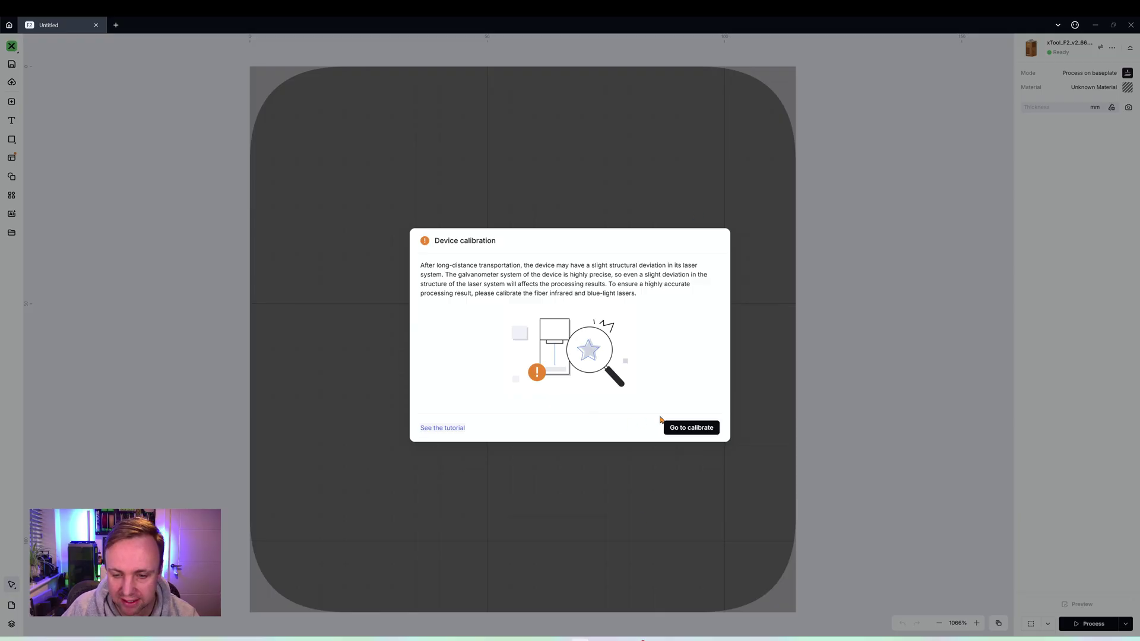
left_click(689, 428)
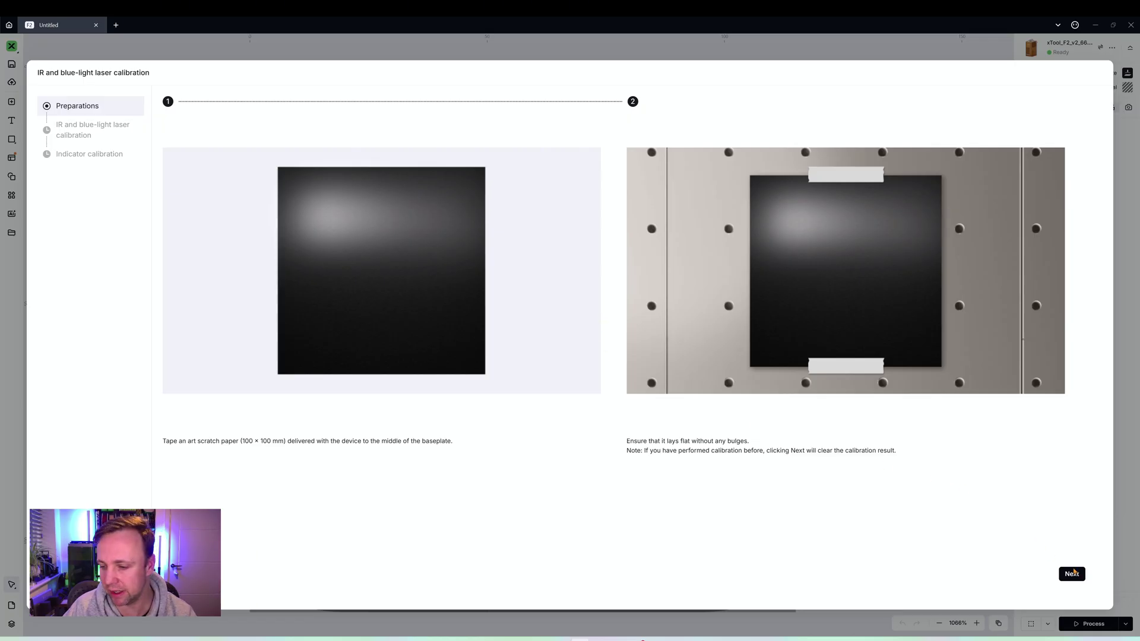
Pass the scratch-paper preparation and engrave the calibration pattern to reach cross alignment.
left_click(1075, 573)
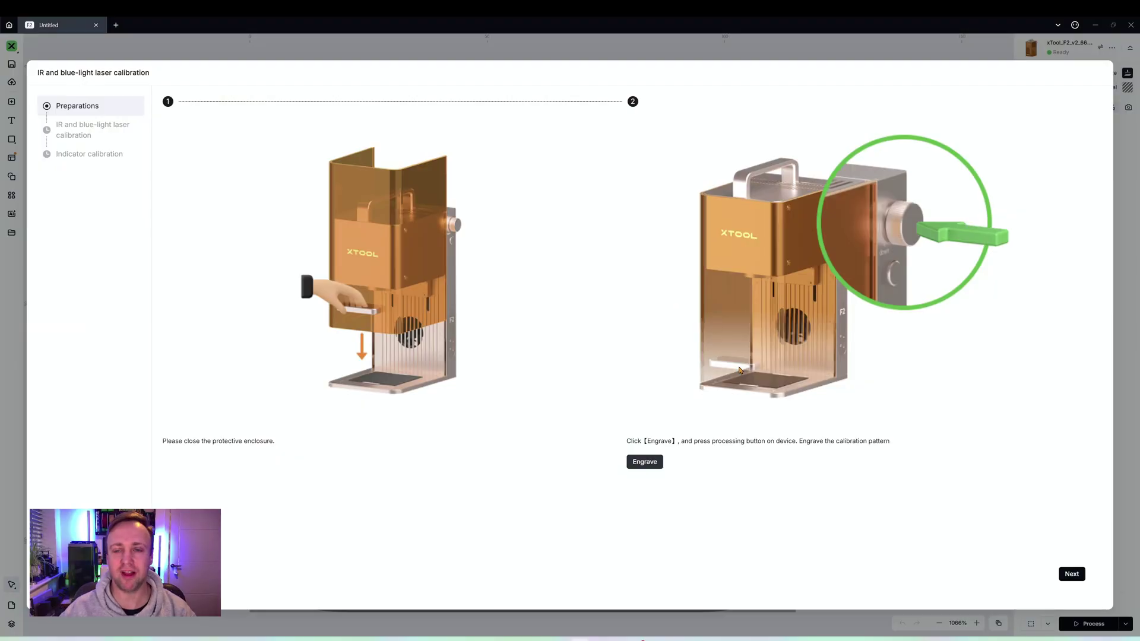
left_click(1076, 574)
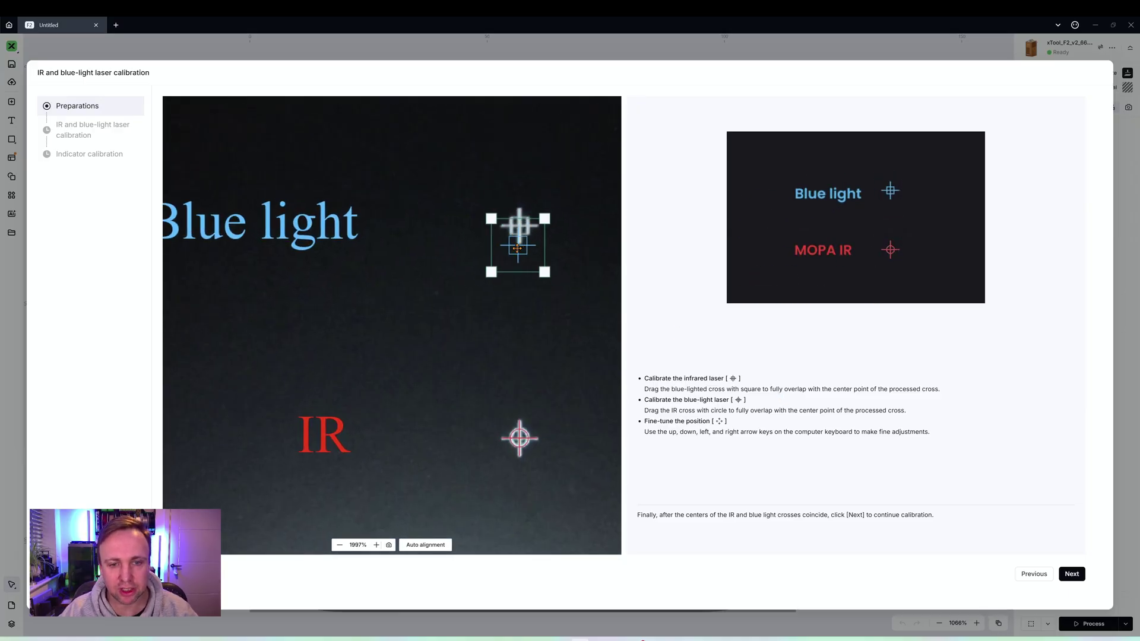
Align the blue-light square onto the engraved cross, select the IR cross, and continue.
mouse_move(512, 251)
left_mouse_down()
mouse_move(426, 201)
mouse_move(455, 221)
mouse_move(515, 230)
left_mouse_up()
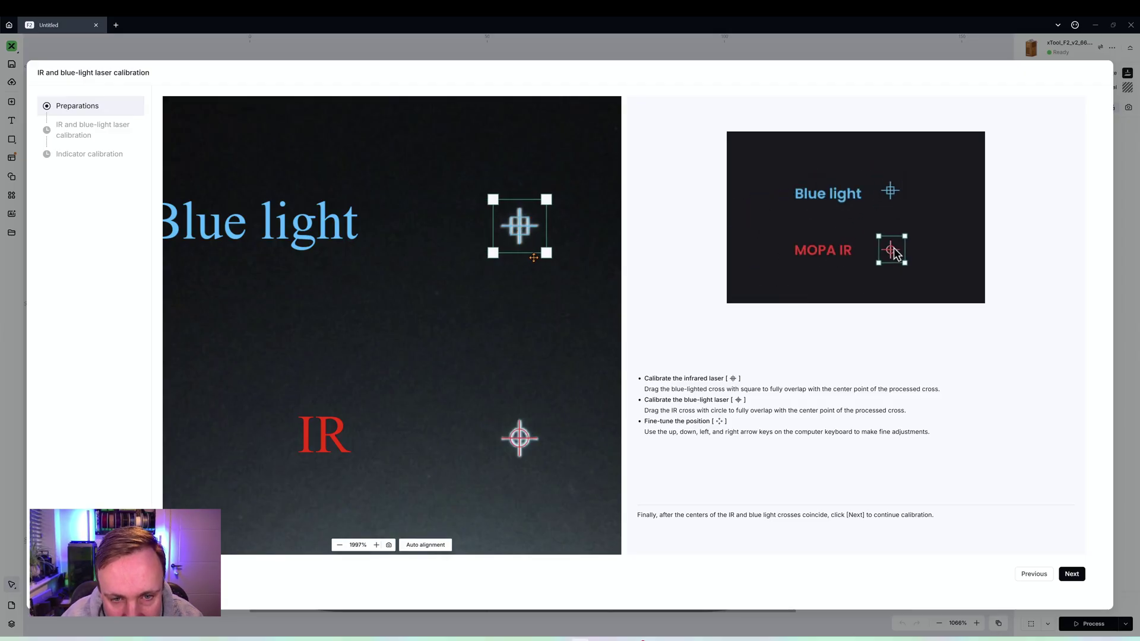
left_click(541, 438)
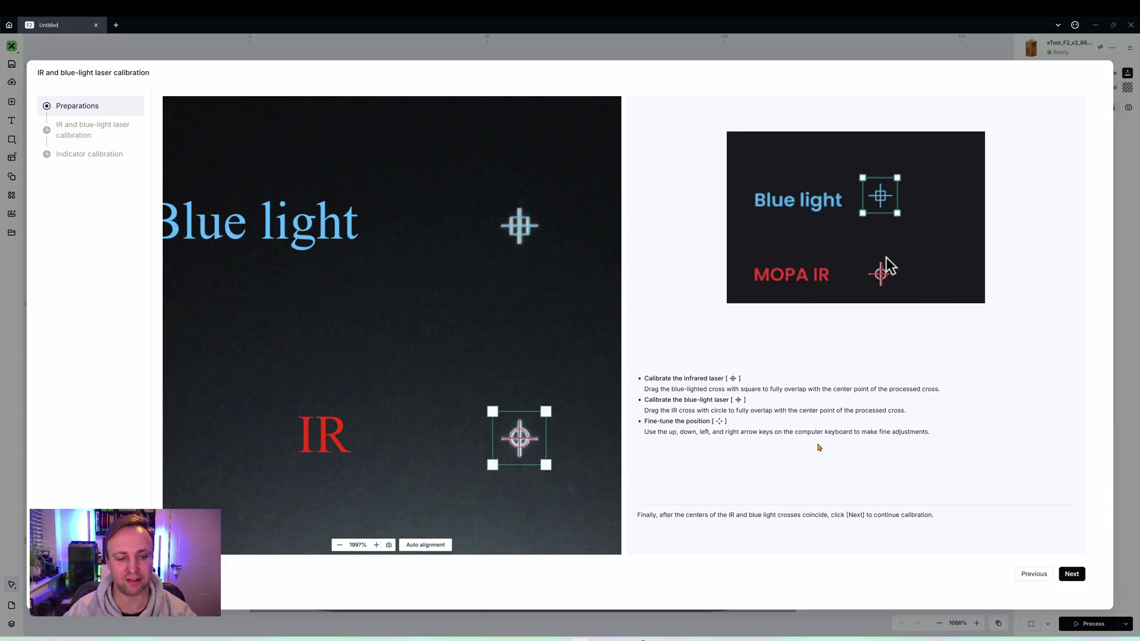
left_click(1081, 574)
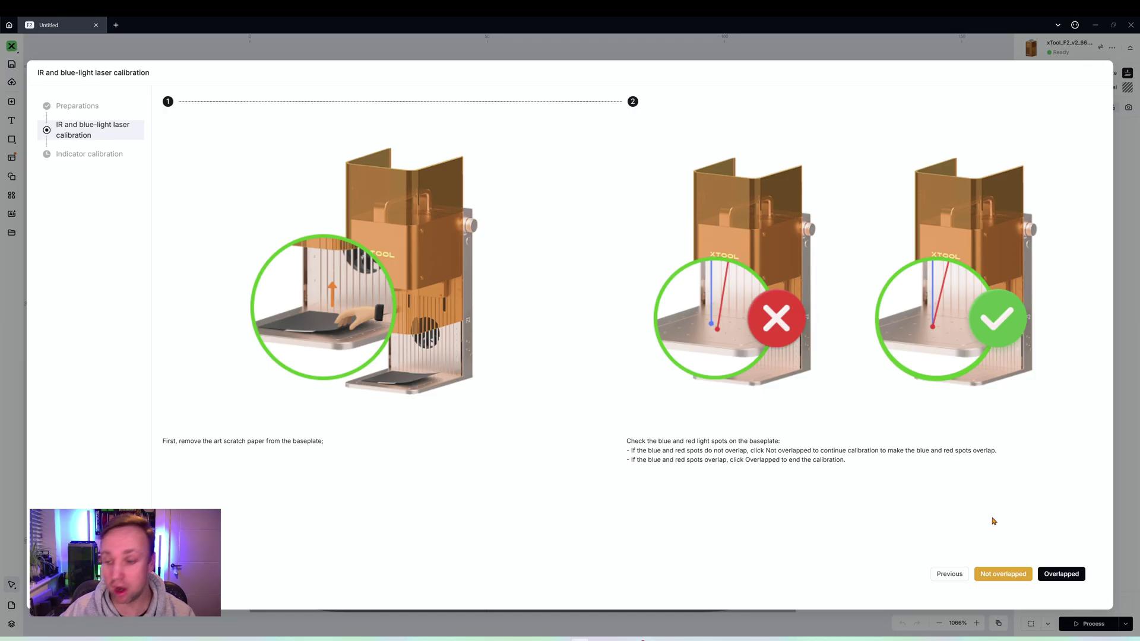
Report the blue and red spots as overlapped and skip the welcome tutorial.
left_click(1055, 576)
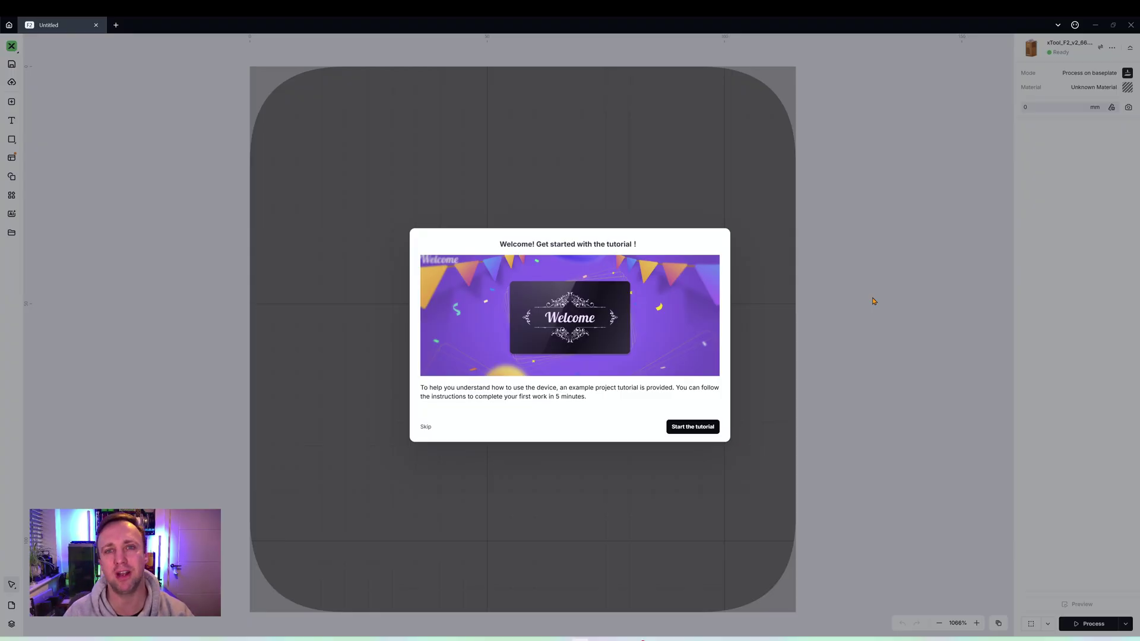
left_click(427, 428)
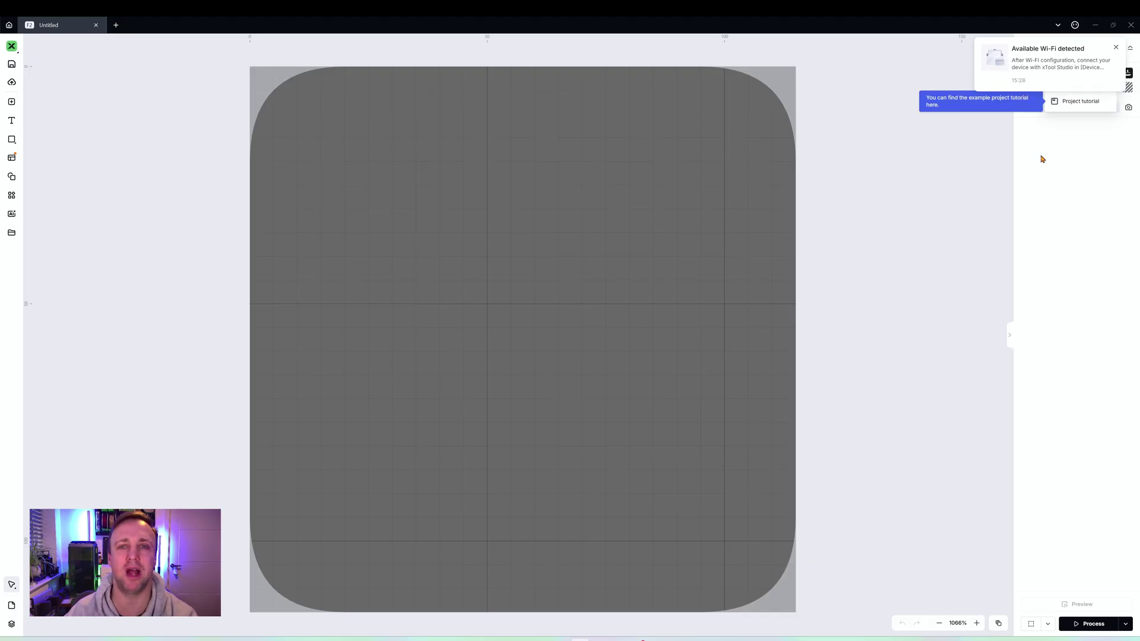
Enter the Solar Wi-Fi network password for the laser and connect to it over Wi-Fi.
left_click(1056, 57)
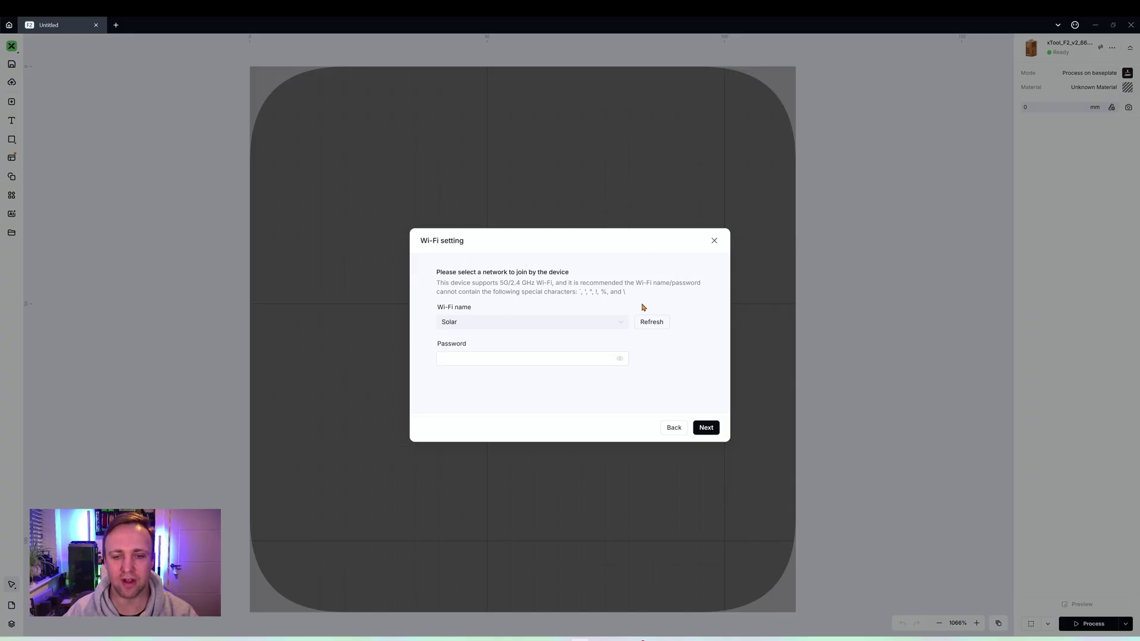
left_click(463, 361)
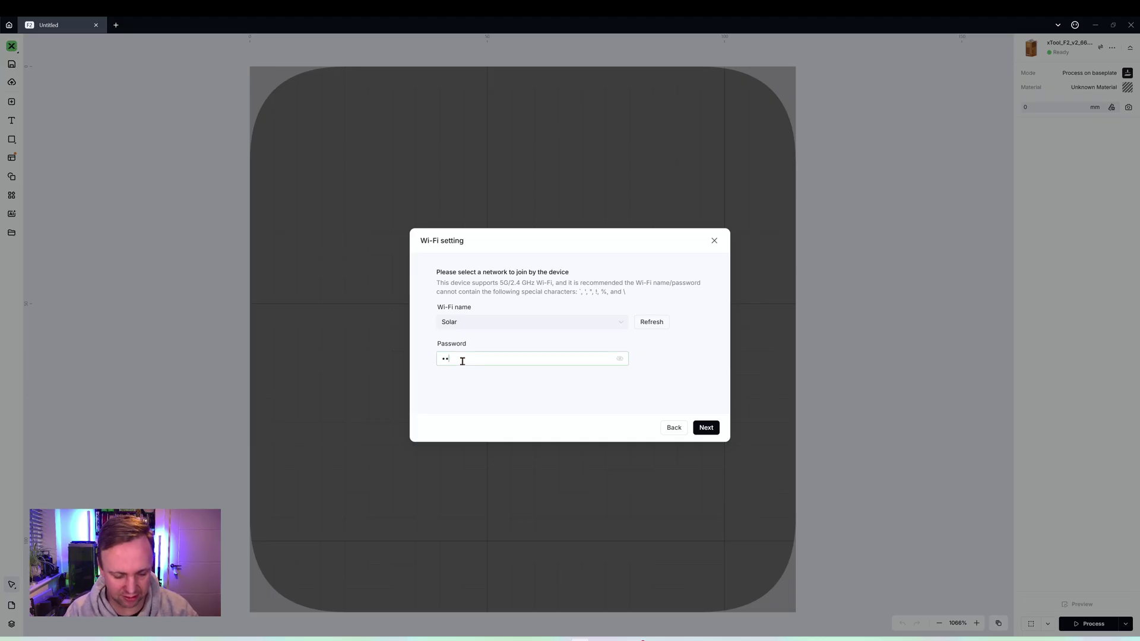
type("•••••••••••")
left_click(706, 428)
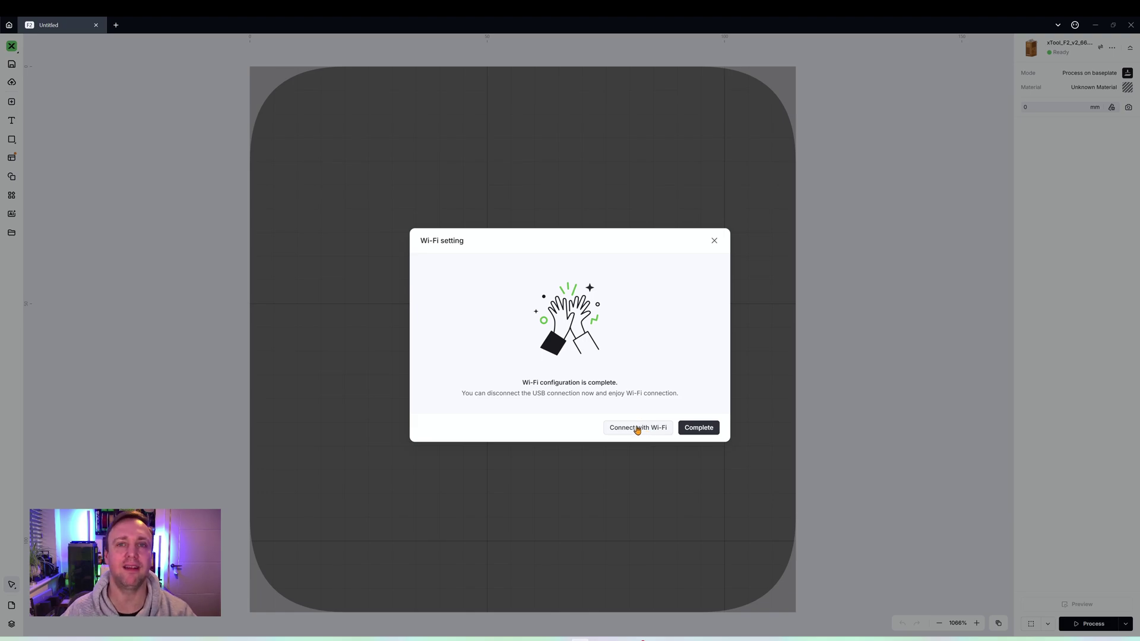
left_click(637, 428)
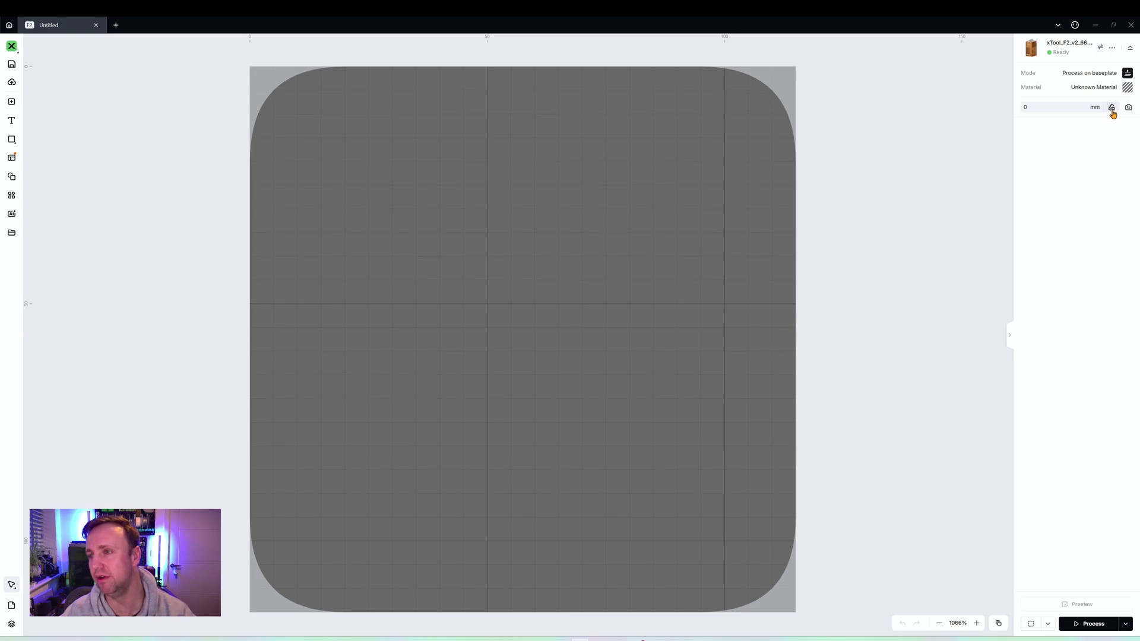
Auto-measure the keychain at 8.6 mm, capture its camera image, and auto-focus the laser.
left_click(1112, 110)
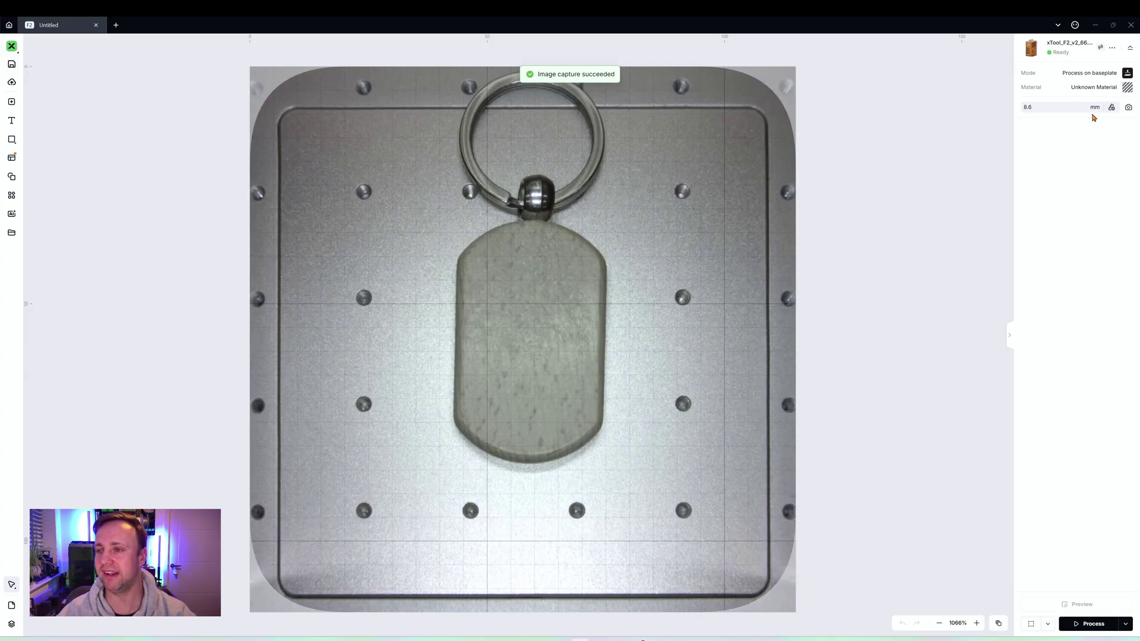
left_click(1071, 107)
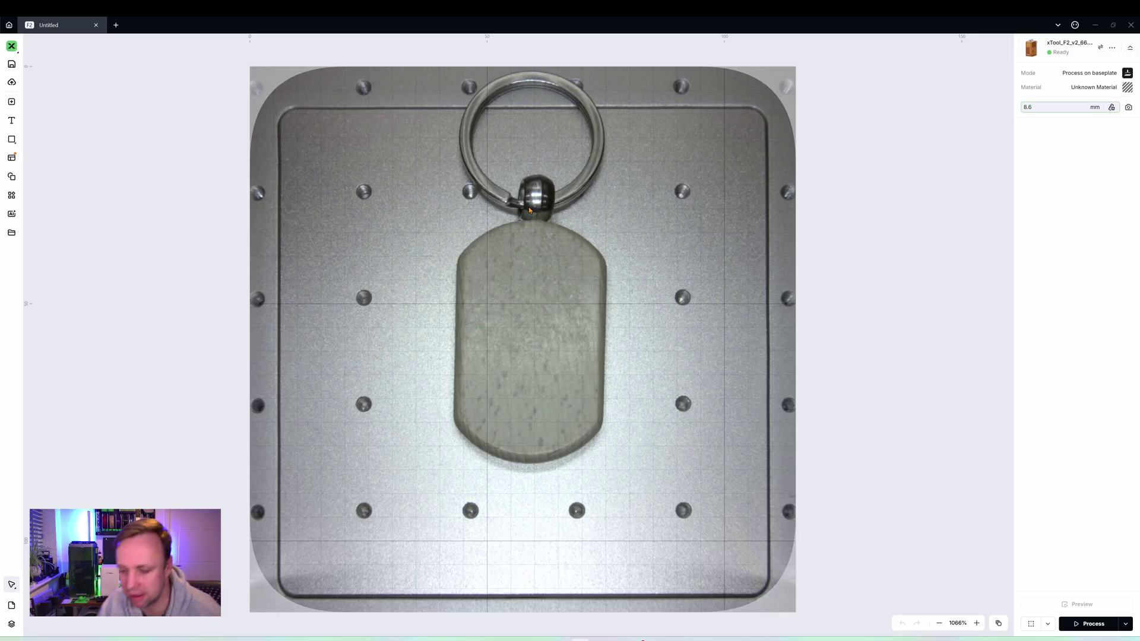
left_click(1128, 108)
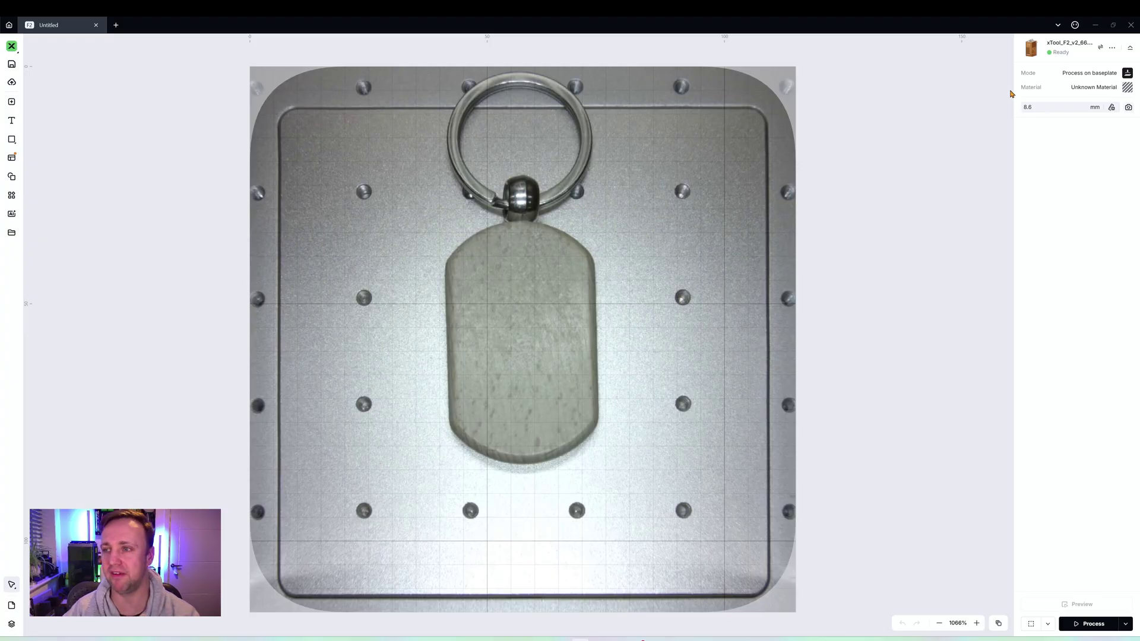
Apply 1/8"(3mm) Birch Plywood in Select Materials and acknowledge the flammable-material tip.
left_click(1082, 89)
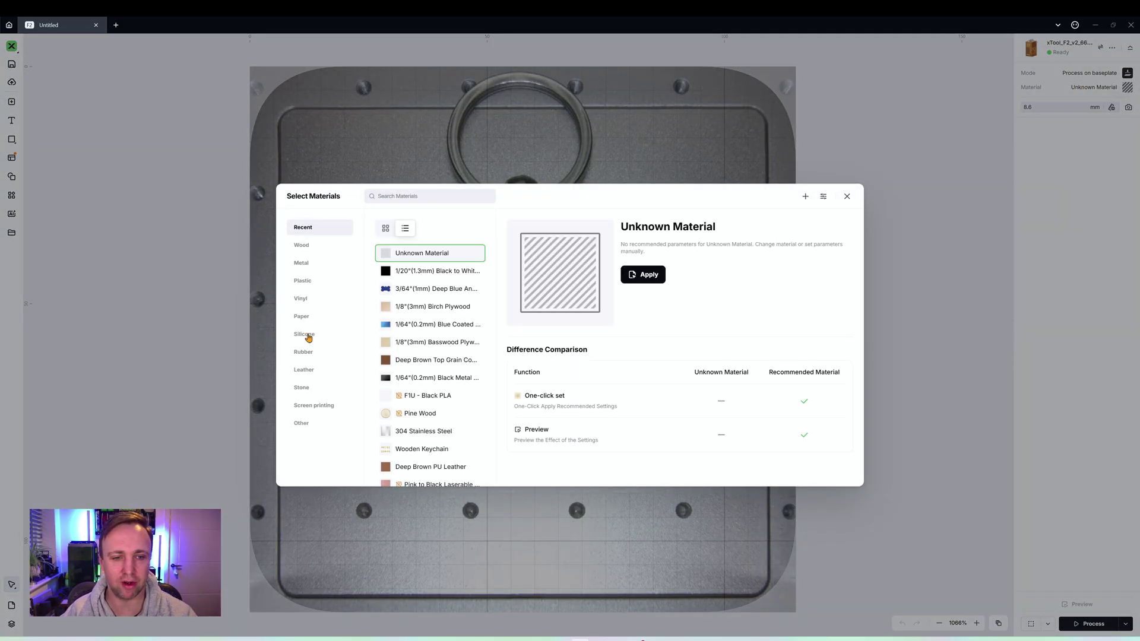
left_click(413, 312)
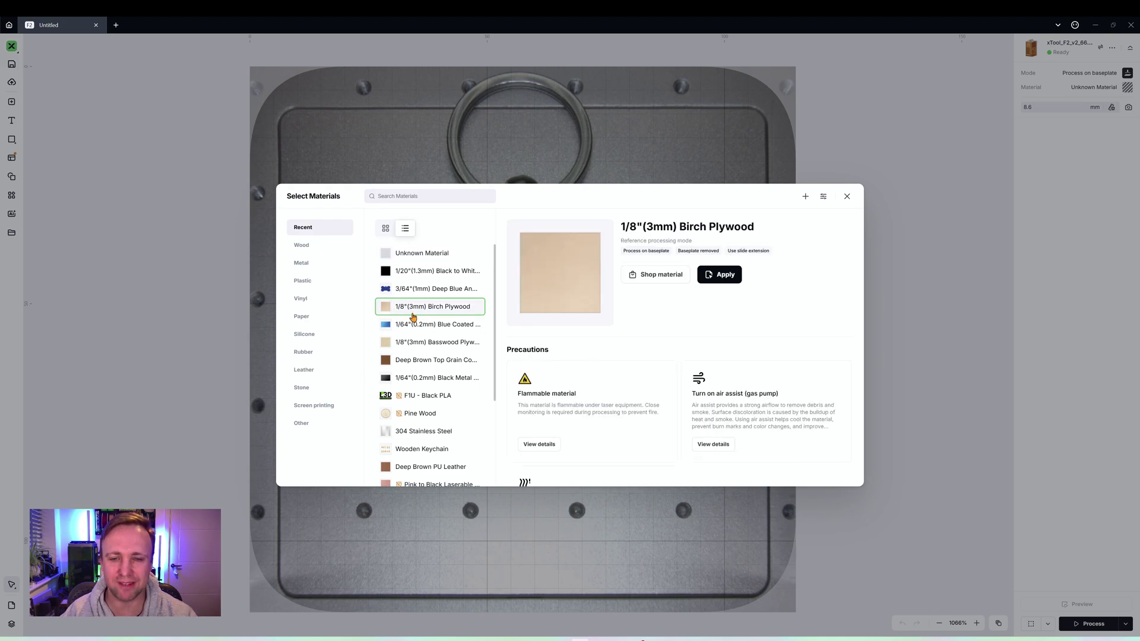
left_click(720, 274)
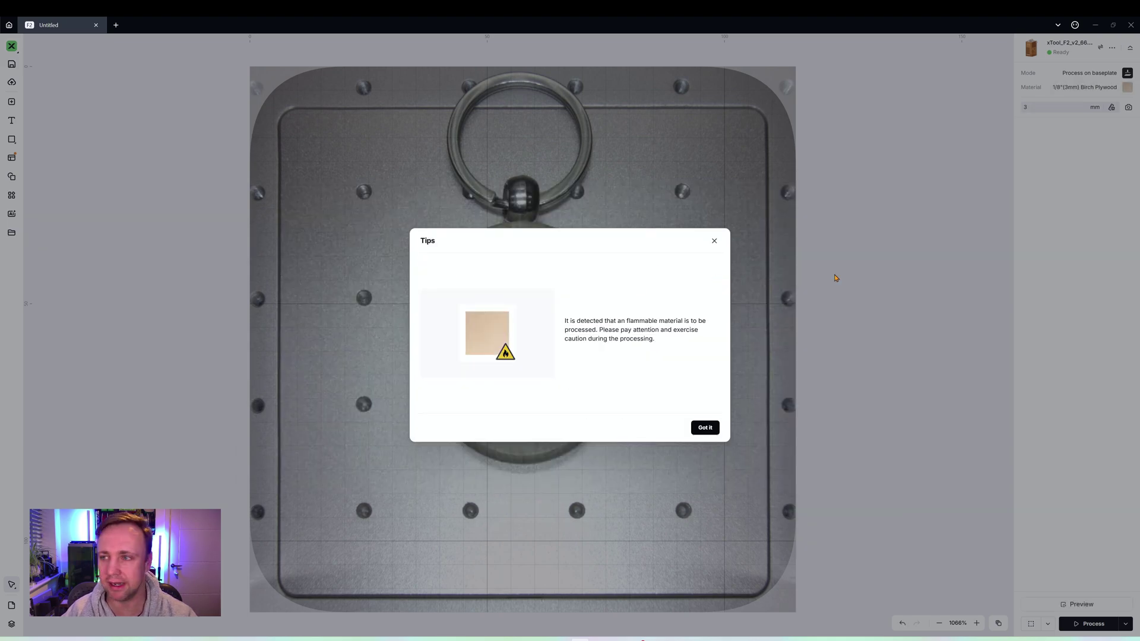
left_click(707, 426)
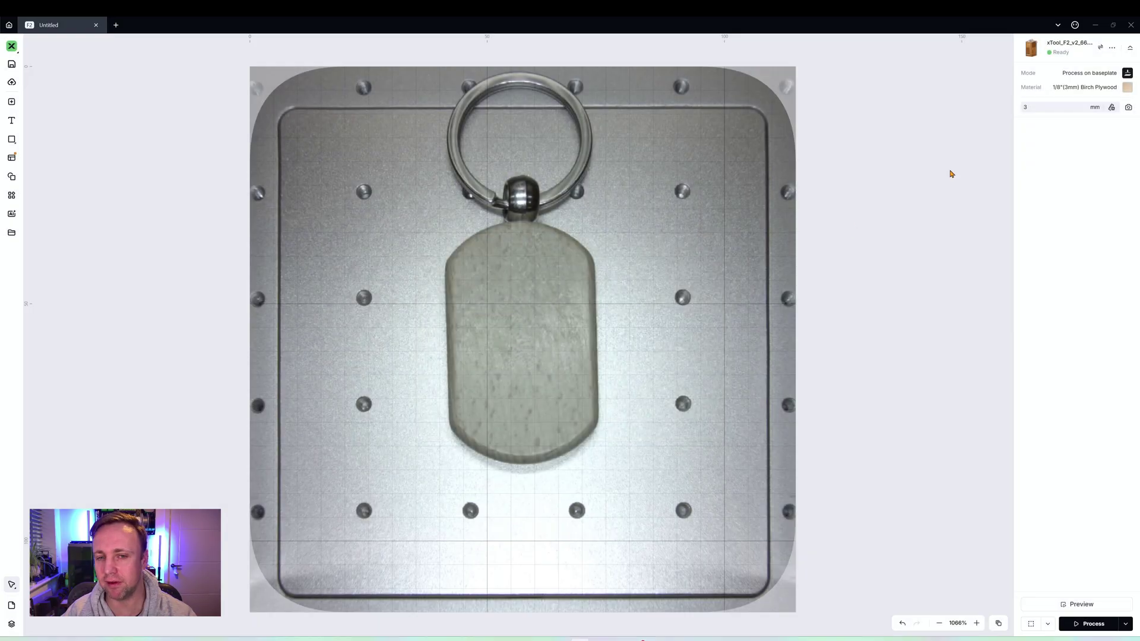
Reopen the material list, look through it, and close it without changes.
left_click(1076, 95)
scroll(408, 310, "down", 3)
scroll(411, 326, "up", 2)
scroll(410, 326, "up", 1)
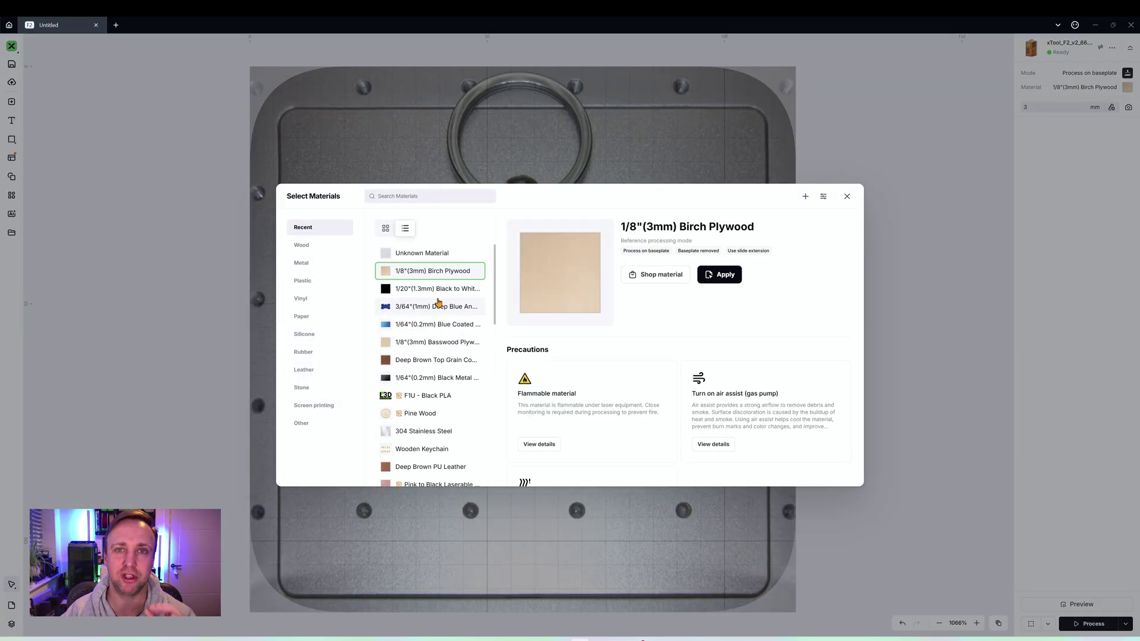
left_click(848, 197)
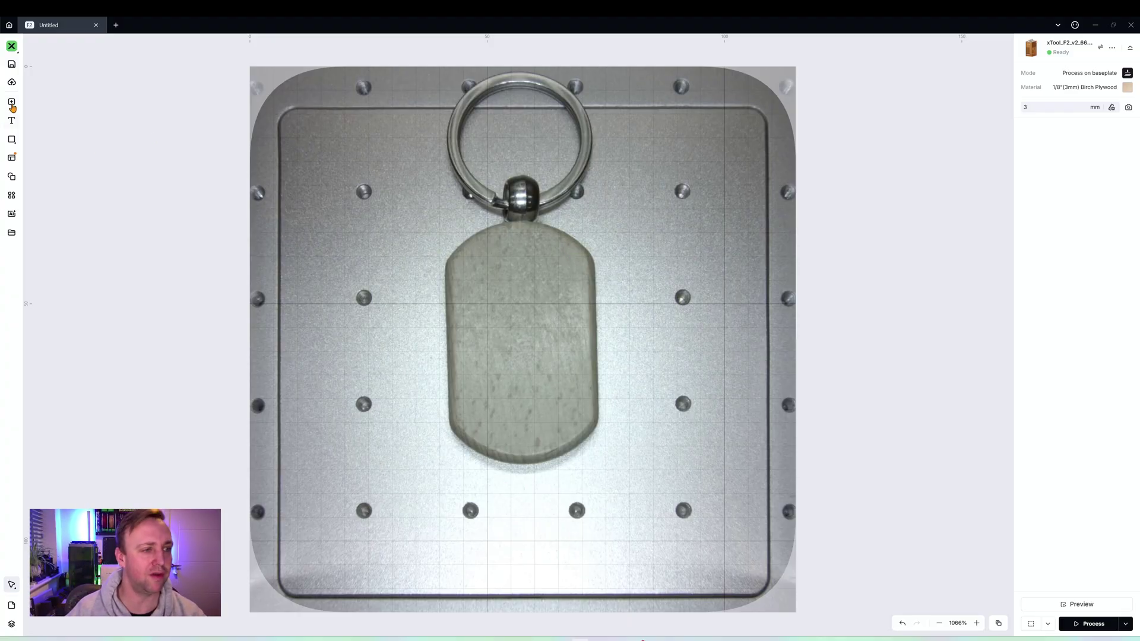
Add the skull mask element from the Elements library's Other category.
left_click(12, 177)
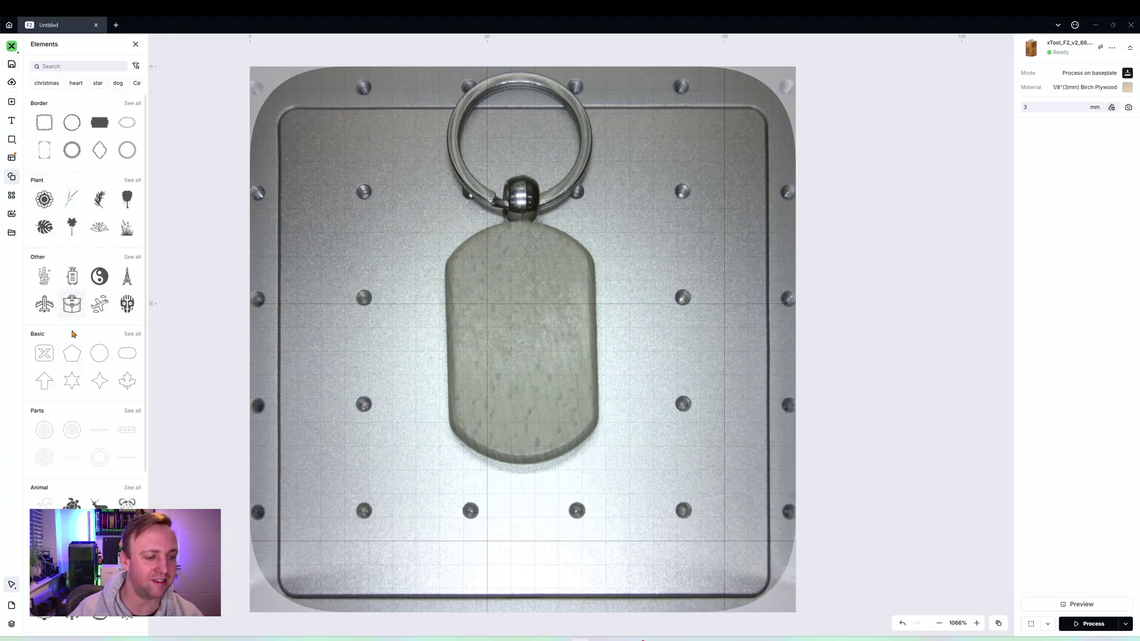
scroll(81, 332, "down", 2)
scroll(84, 332, "up", 2)
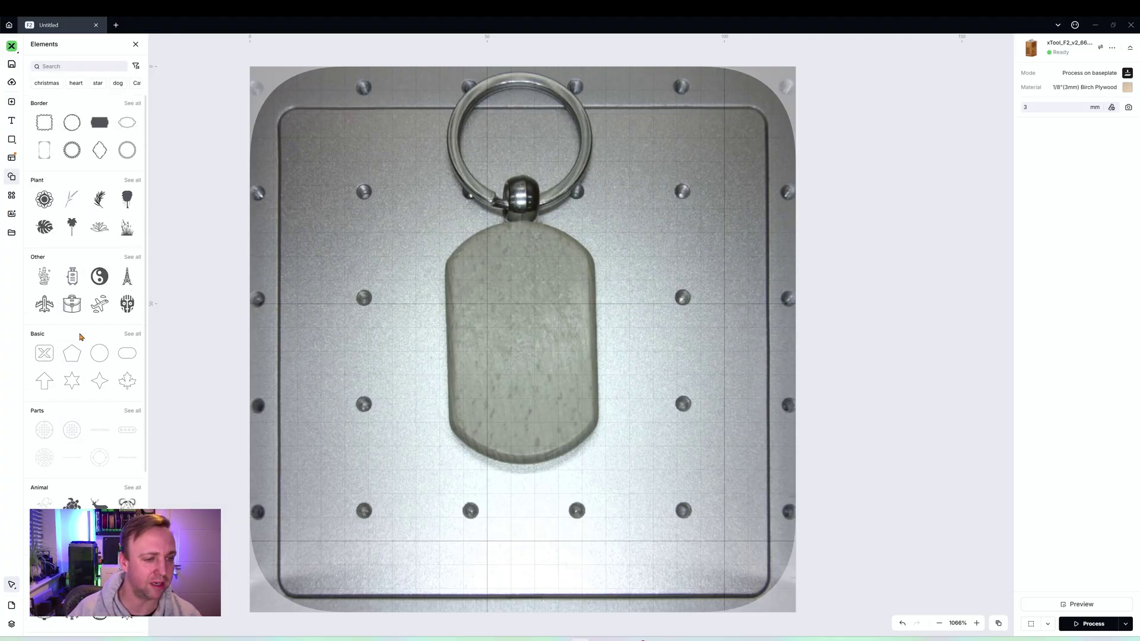
left_click(127, 305)
Shrink the skull to about 25.8 × 32.6 mm and centre it on the keychain tag.
left_click_drag(680, 219, 650, 258)
left_click_drag(601, 335, 571, 319)
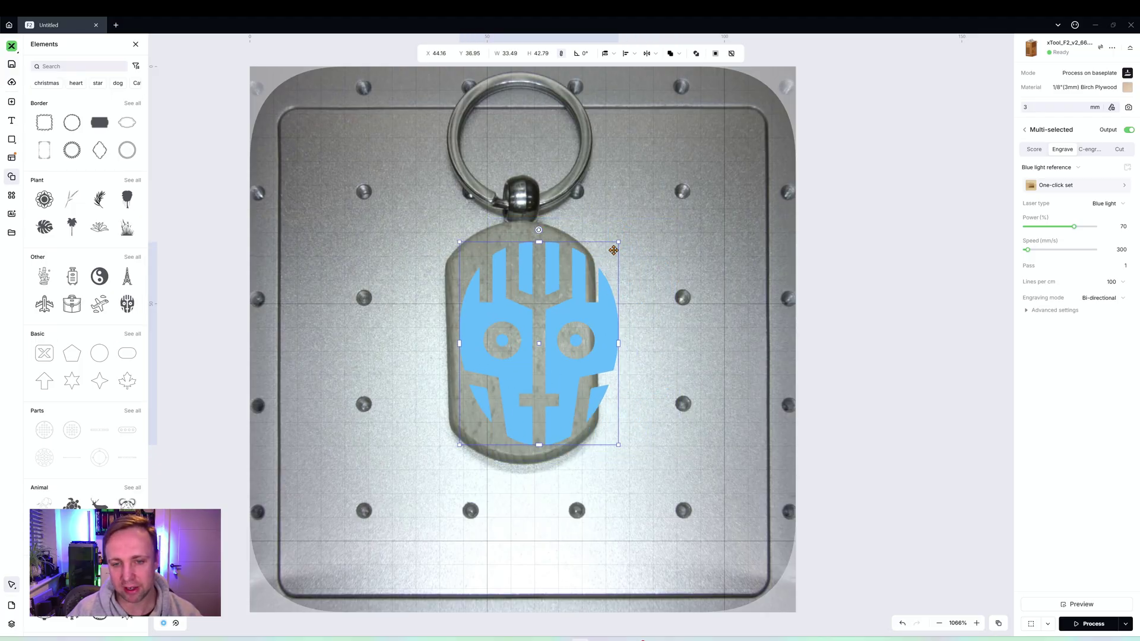
left_click_drag(618, 242, 580, 292)
left_click_drag(557, 368, 559, 329)
scroll(533, 353, "up", 3)
scroll(532, 369, "up", 3)
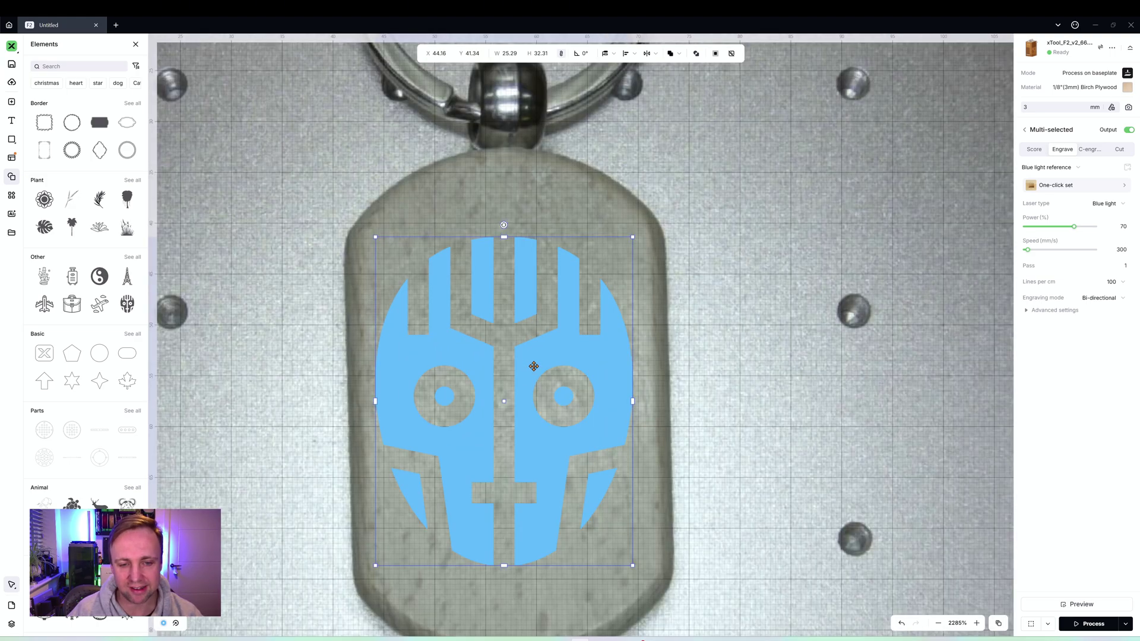
scroll(523, 351, "down", 1)
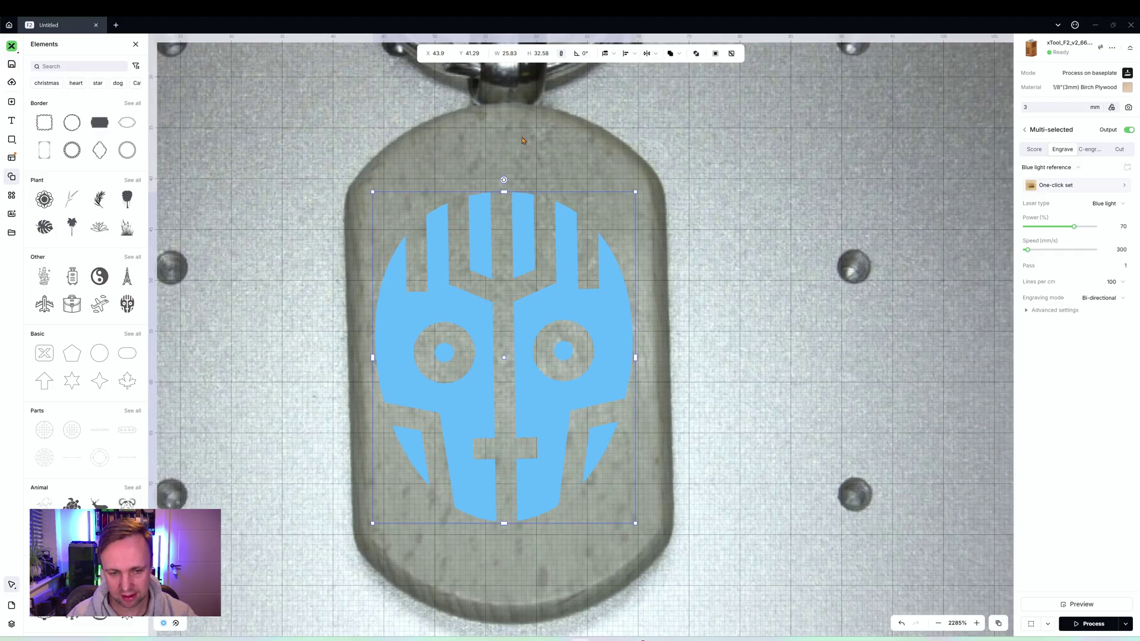
left_click_drag(500, 359, 506, 359)
scroll(541, 329, "down", 5)
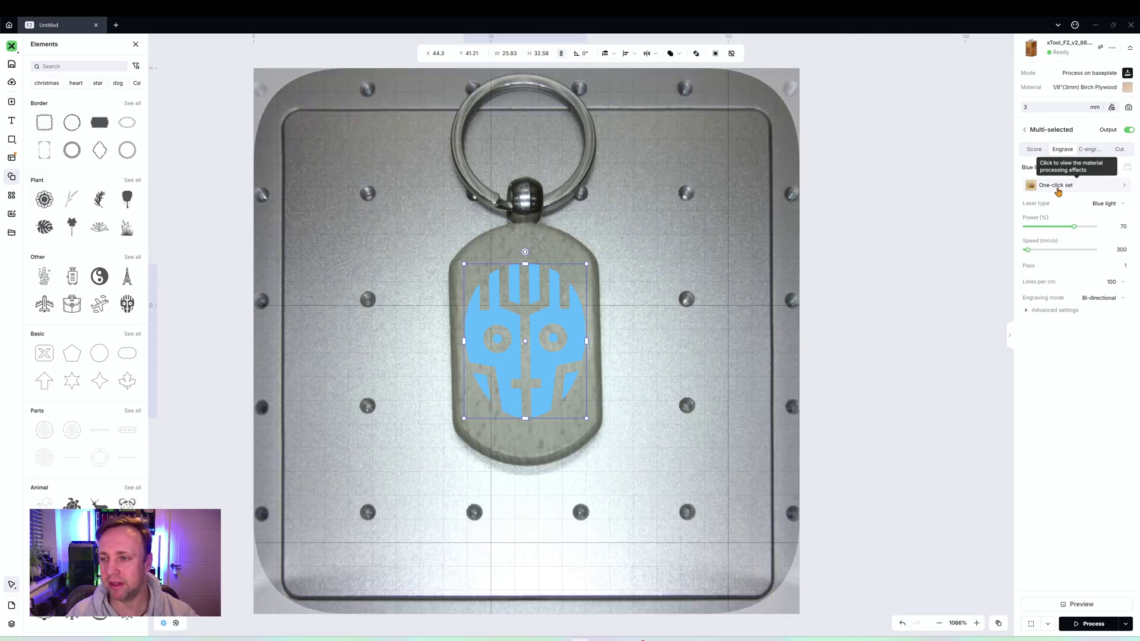
left_click(1096, 189)
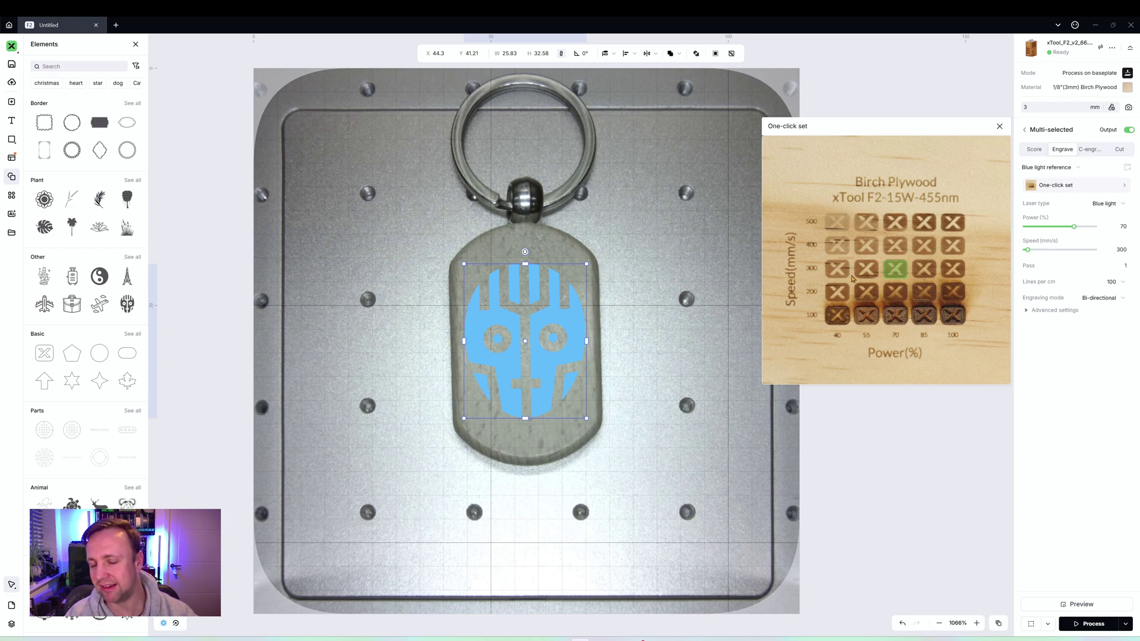
left_click(868, 248)
left_click(905, 256)
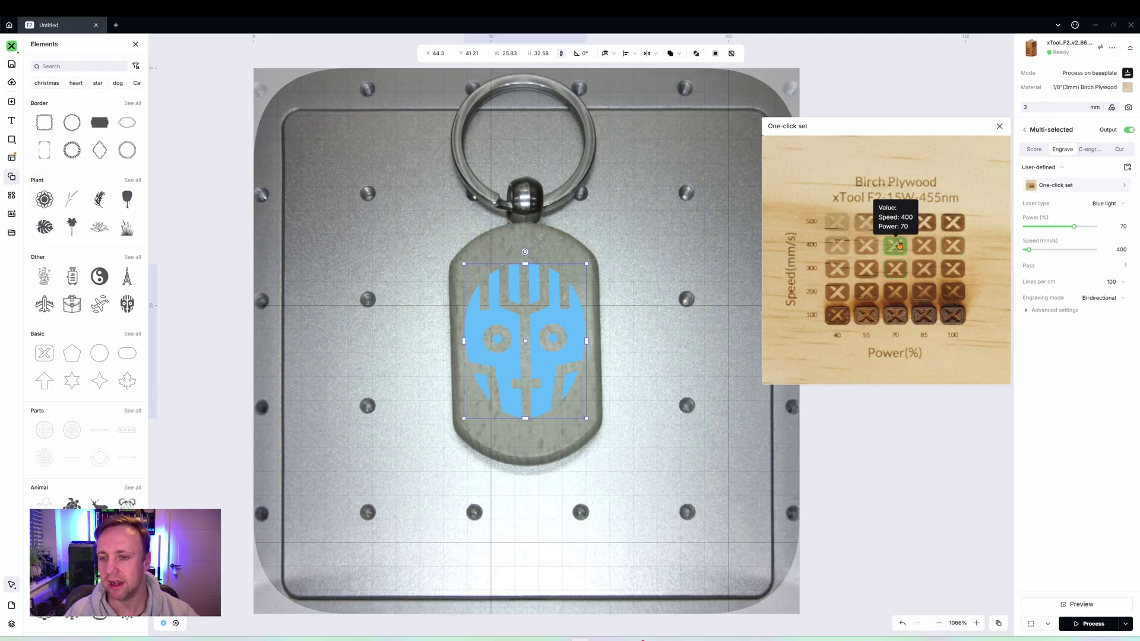
left_click(906, 271)
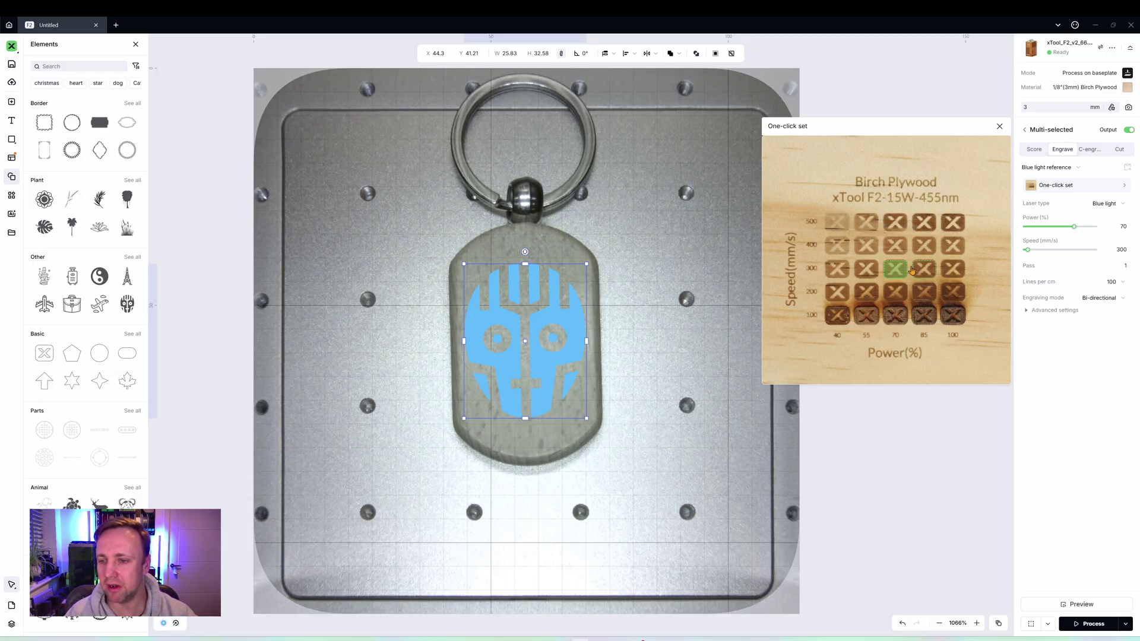
left_click(1037, 488)
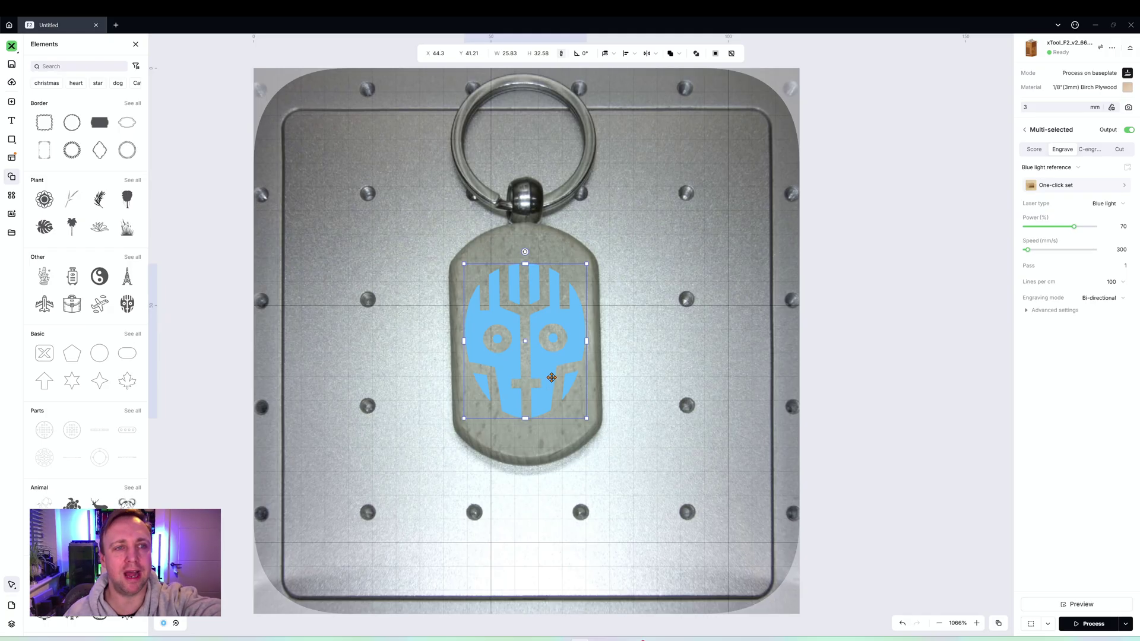
Frame the skull design on the keychain using Outline framing mode, then stop the pass.
left_click(1033, 624)
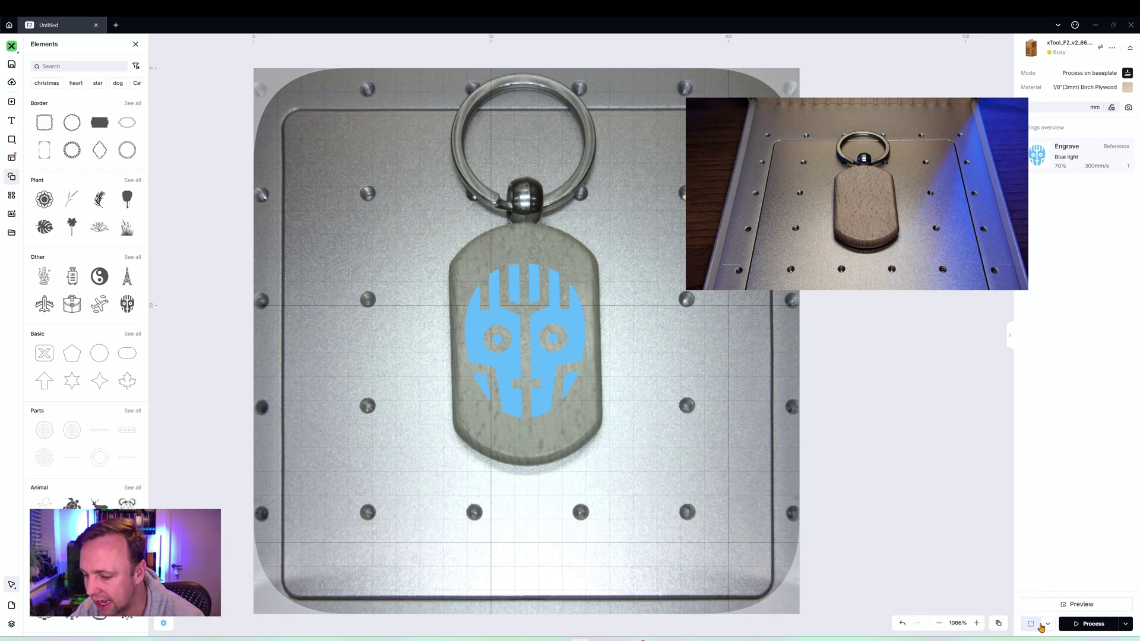
left_click(1048, 626)
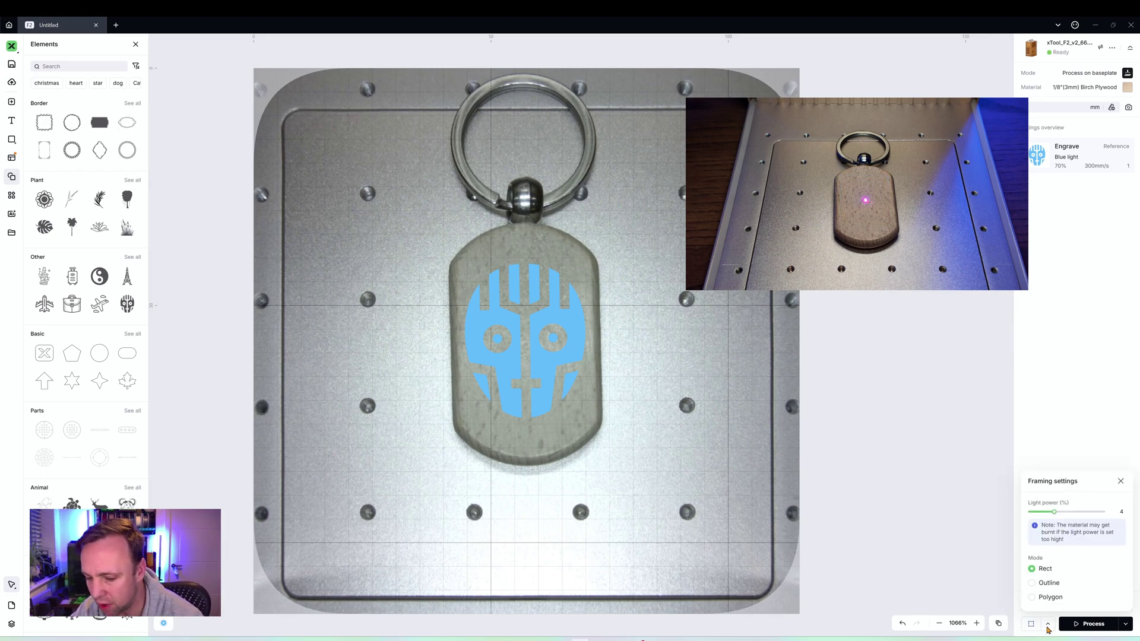
left_click(1036, 583)
left_click(1036, 599)
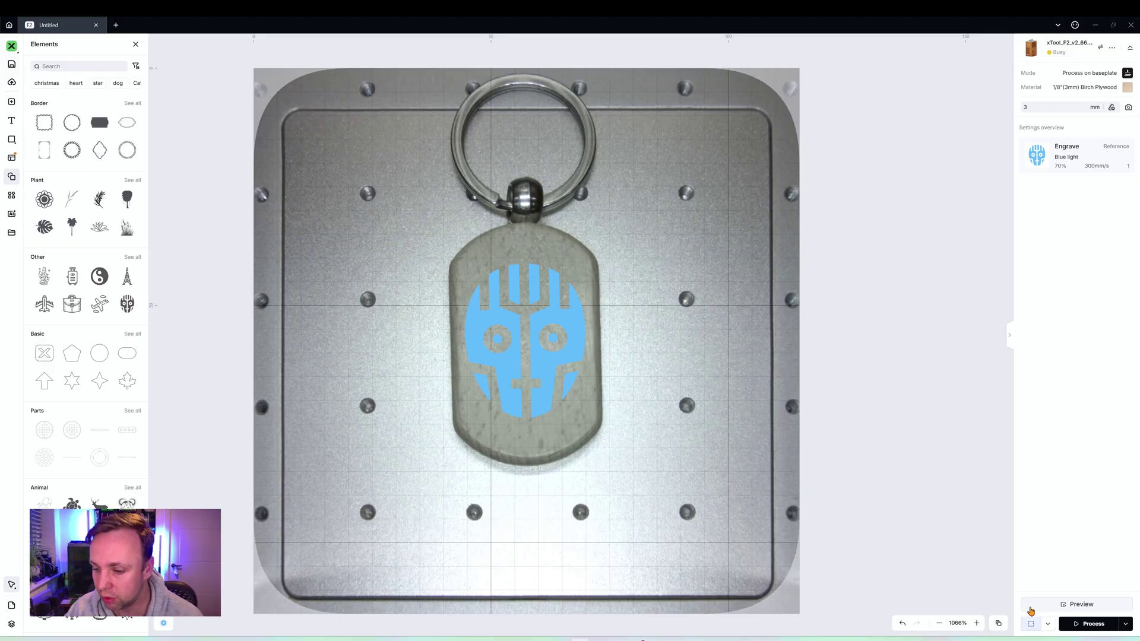
left_click(1032, 625)
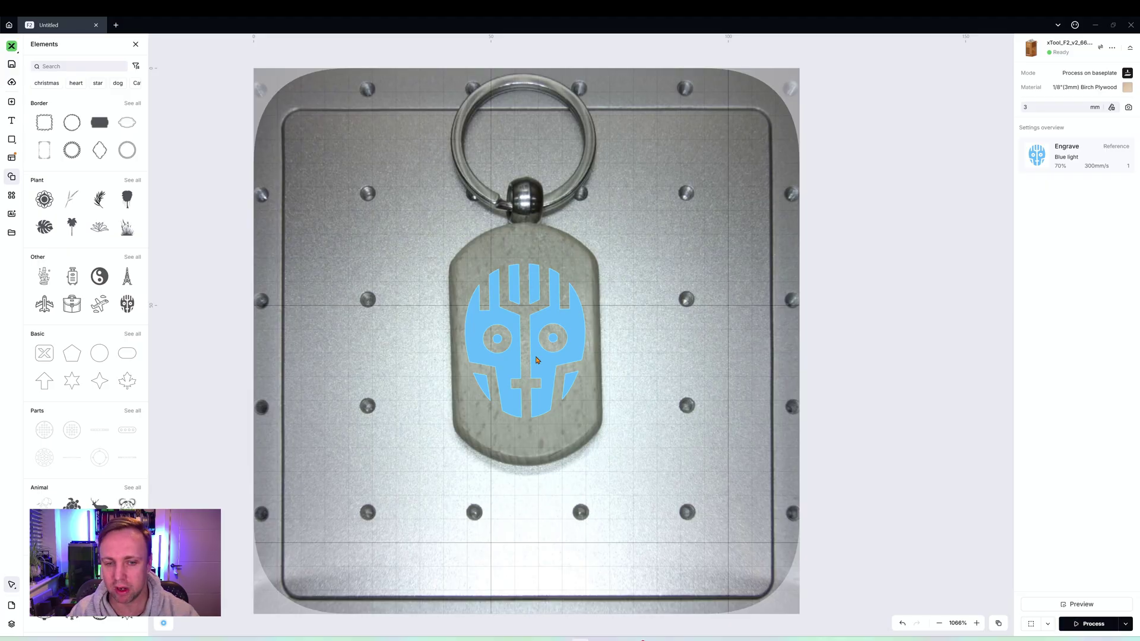
Select the whole skull design, leave the settings preset unchanged, and open the pre-processing check (00:00:21).
key("ctrl+a")
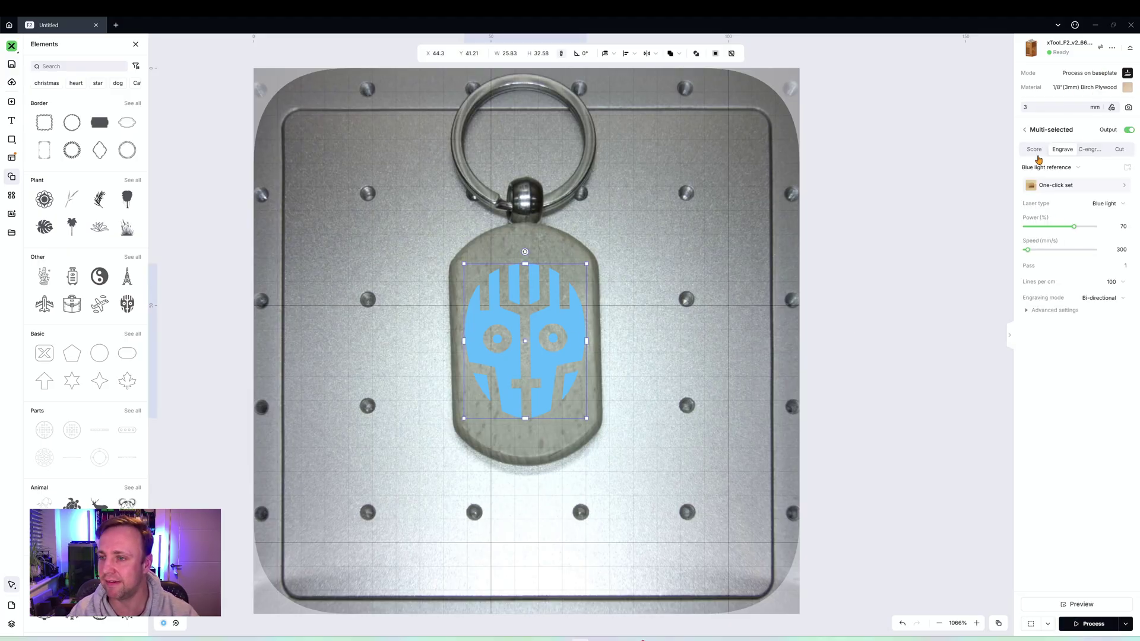
left_click(1085, 170)
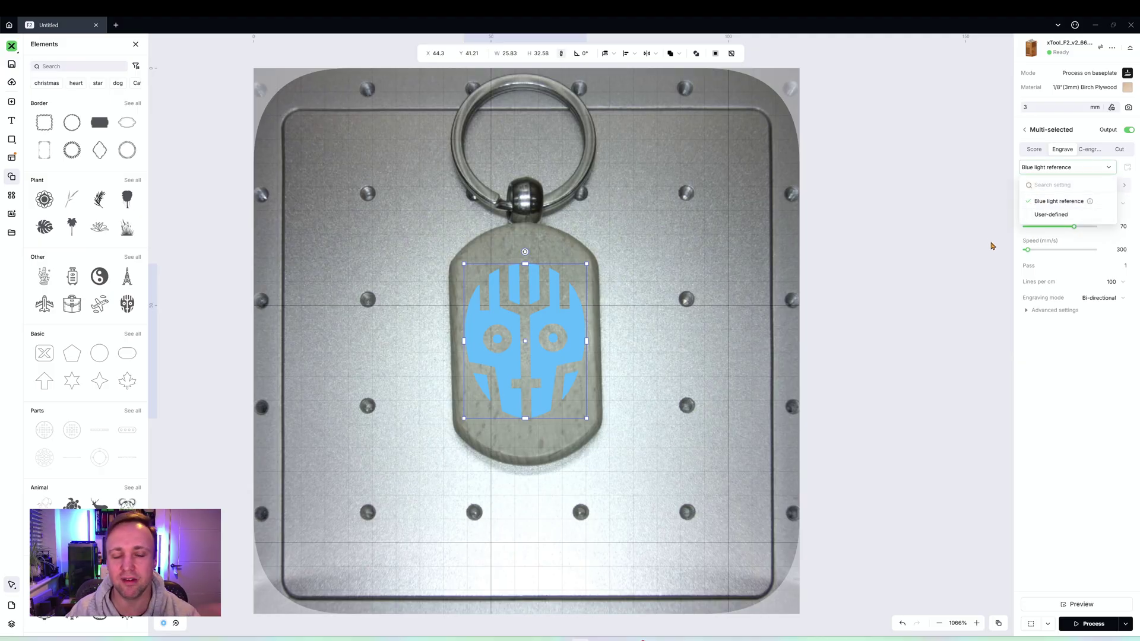
left_click(1077, 169)
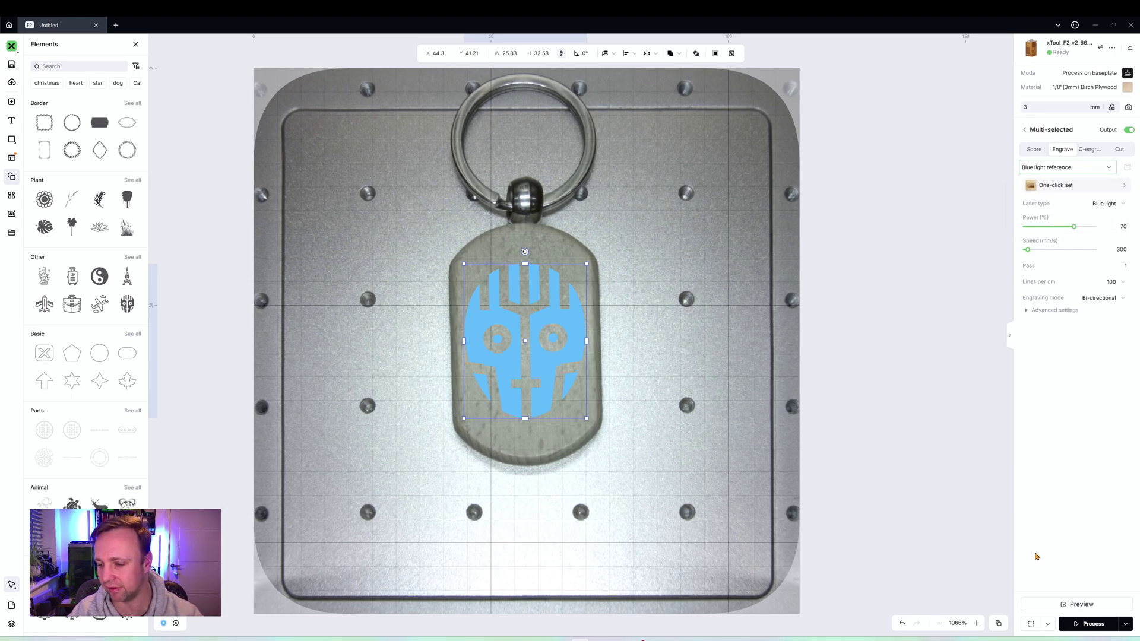
left_click(1091, 623)
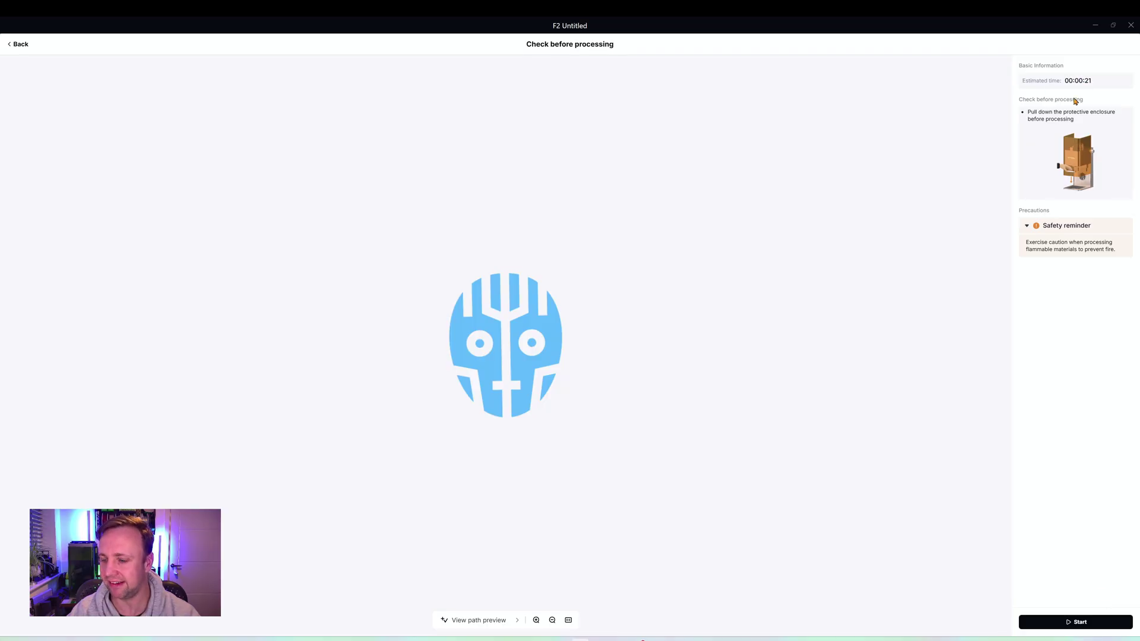
Start the skull engraving job so the laser waits for its device button.
left_click(1073, 624)
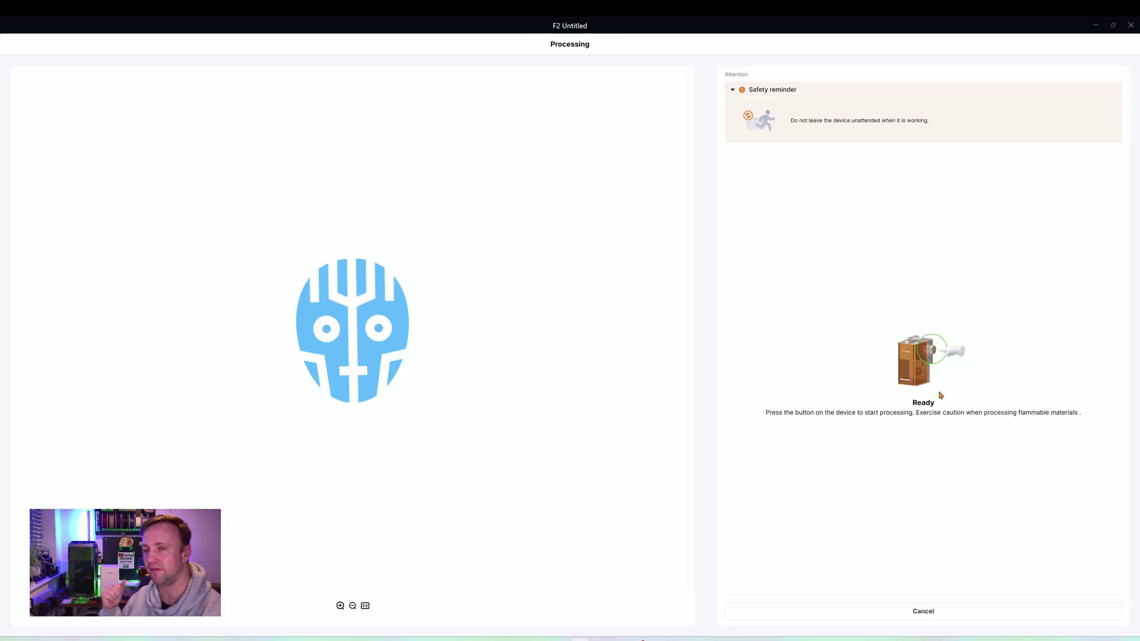